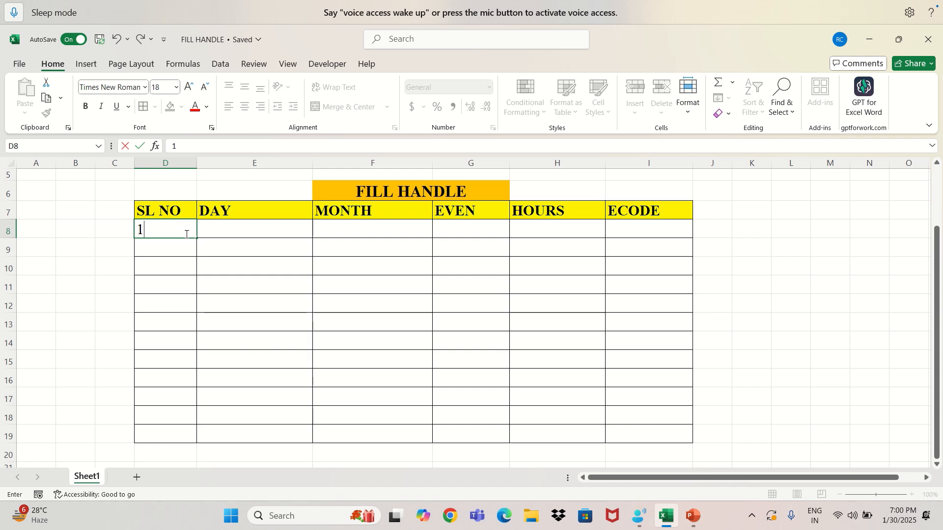
# Step: Commit the 1 in D8, fill the SL NO column down to D19, and convert the copied cells to a fill series
pyautogui.click(181, 250)
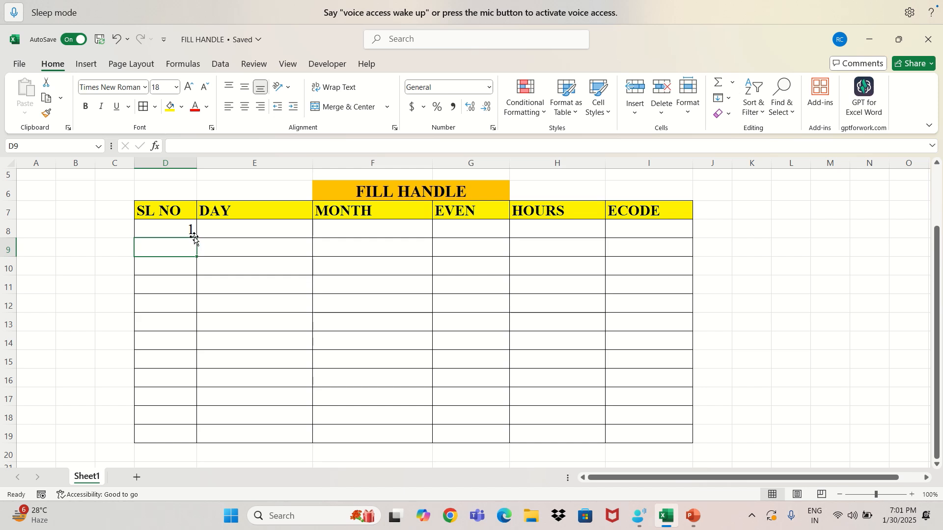
pyautogui.click(185, 227)
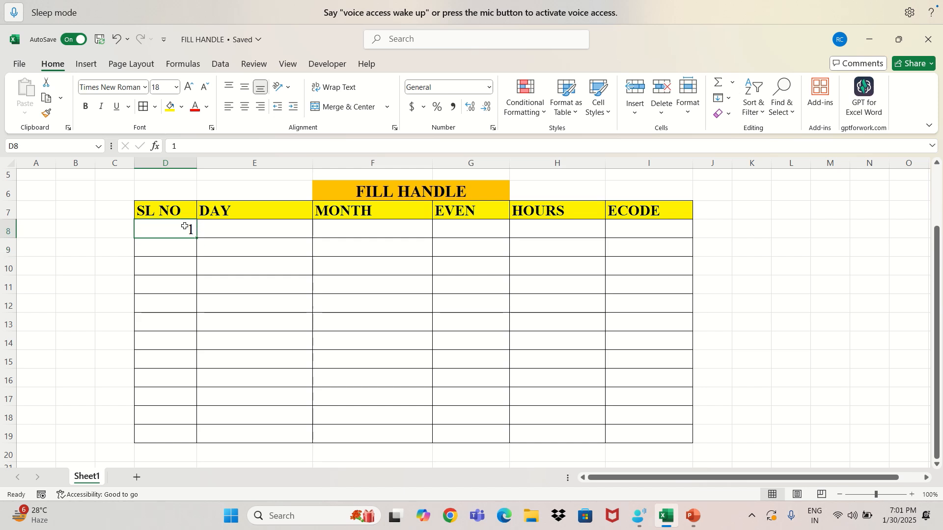
pyautogui.moveTo(196, 238); pyautogui.dragTo(185, 449)
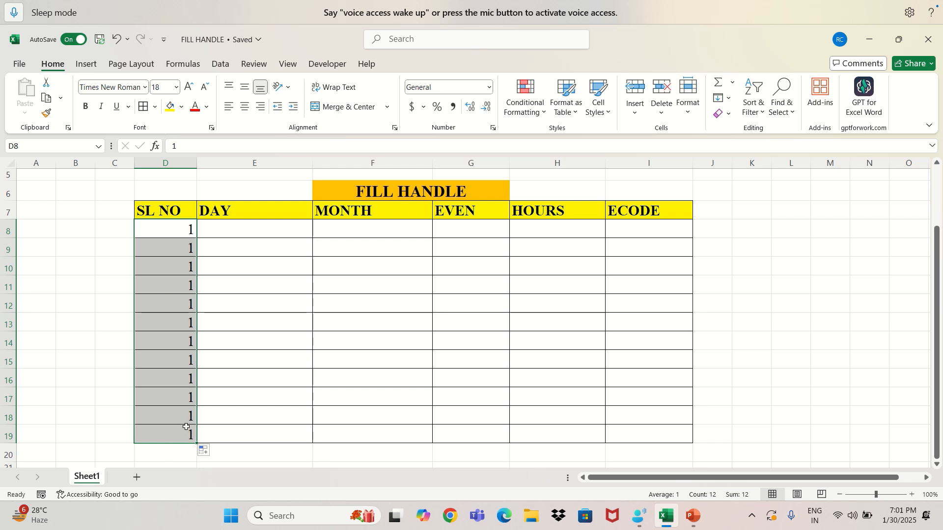
pyautogui.click(205, 451)
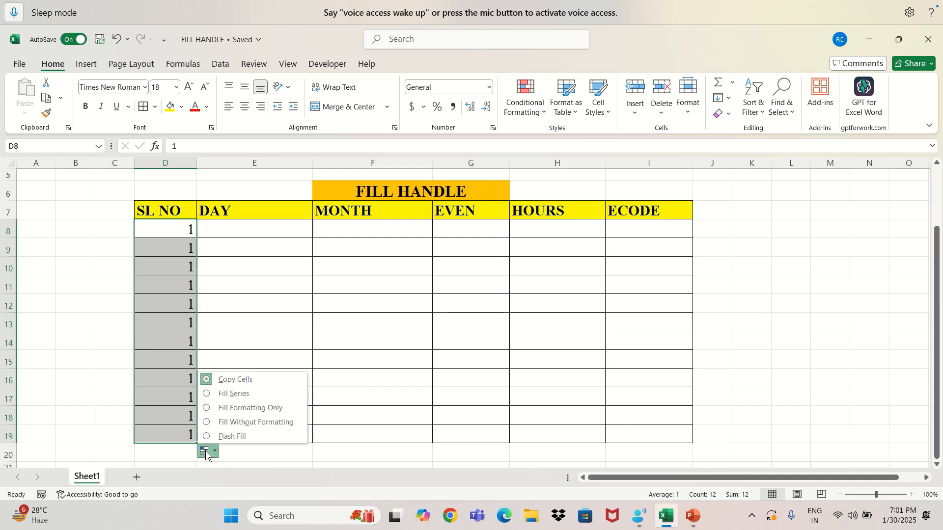
pyautogui.click(233, 395)
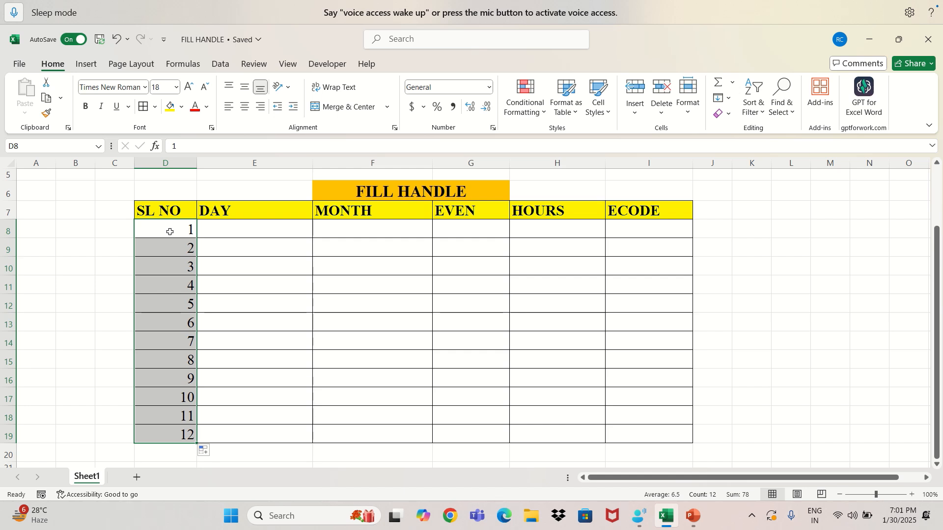
# Step: Replace the SL NO entries in D8:D19 with a series filled from starting values 1 and 2 in D8:D9
pyautogui.moveTo(170, 232); pyautogui.dragTo(174, 430)
pyautogui.press('Delete')
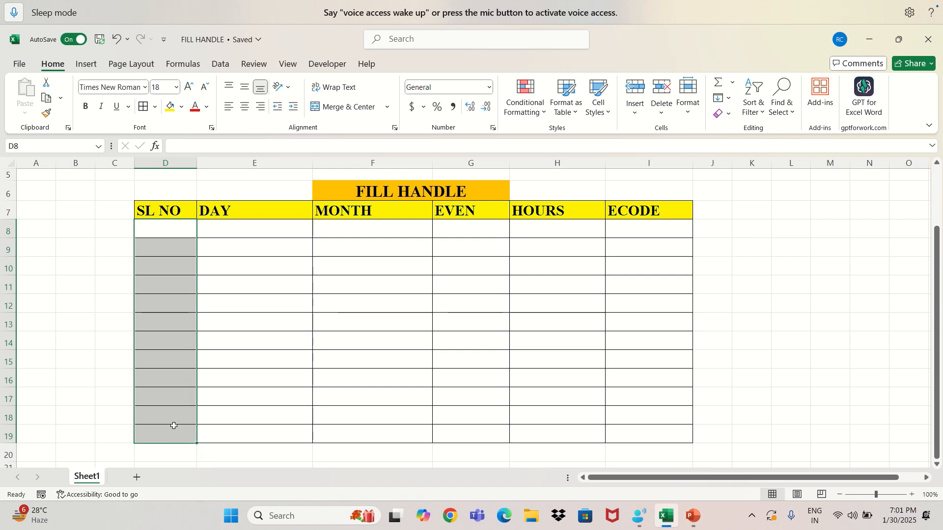
pyautogui.click(160, 229)
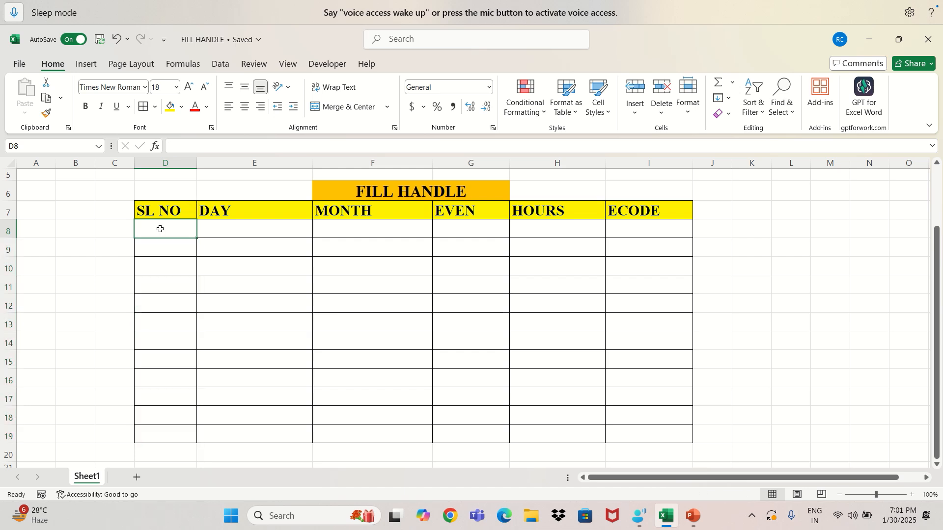
pyautogui.write('1')
pyautogui.press('Return')
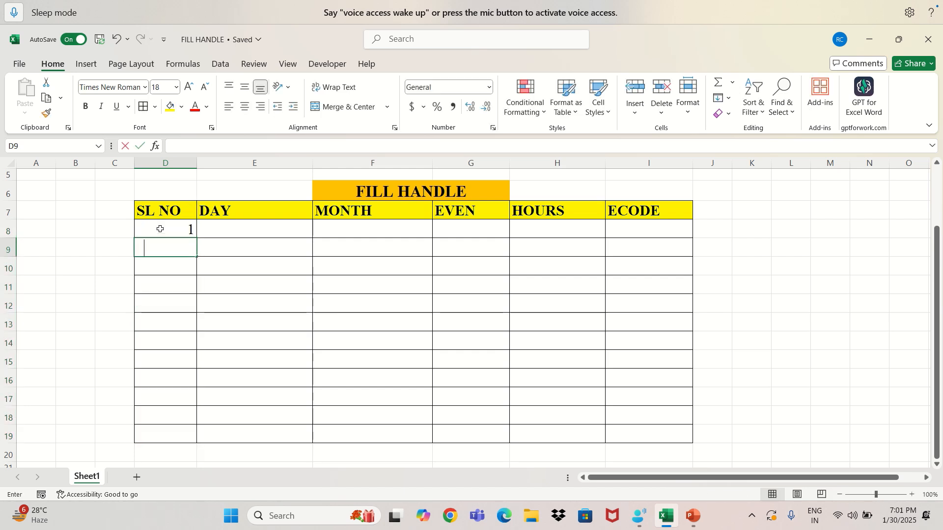
pyautogui.write('2')
pyautogui.moveTo(160, 229); pyautogui.dragTo(164, 246)
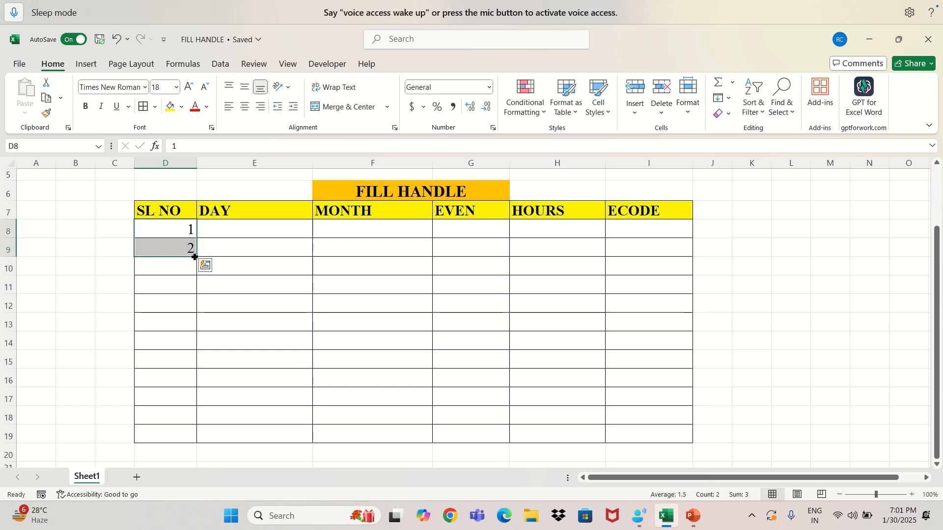
pyautogui.moveTo(195, 260); pyautogui.dragTo(191, 438)
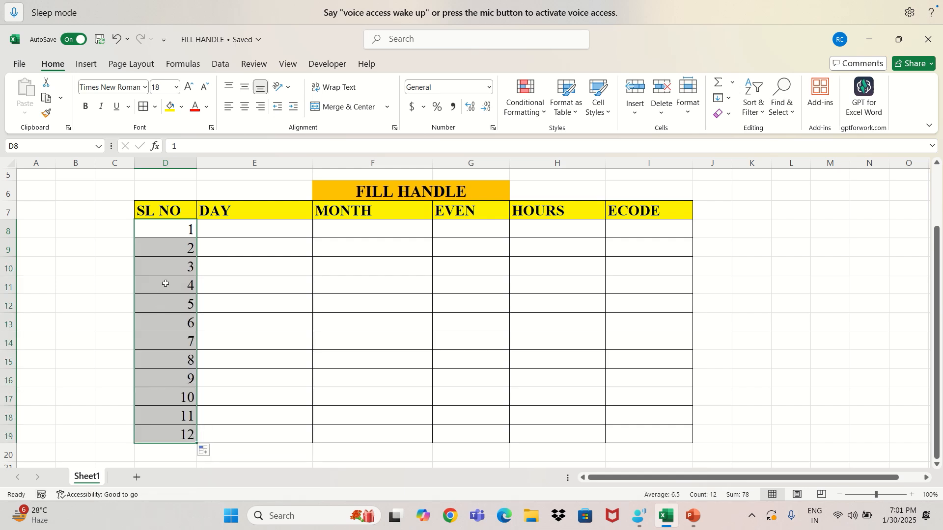
# Step: Enter Monday in E8 and fill the DAY column with consecutive weekdays down to E19
pyautogui.click(227, 233)
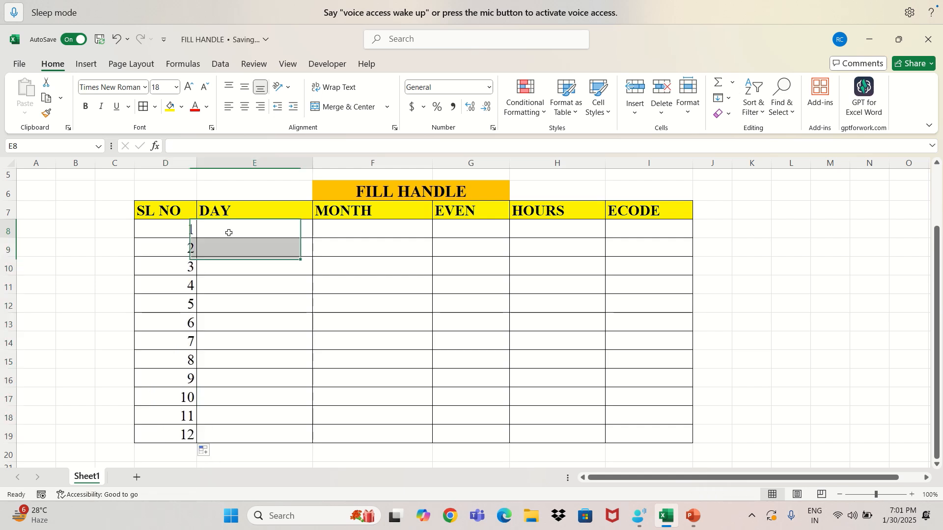
pyautogui.write('m')
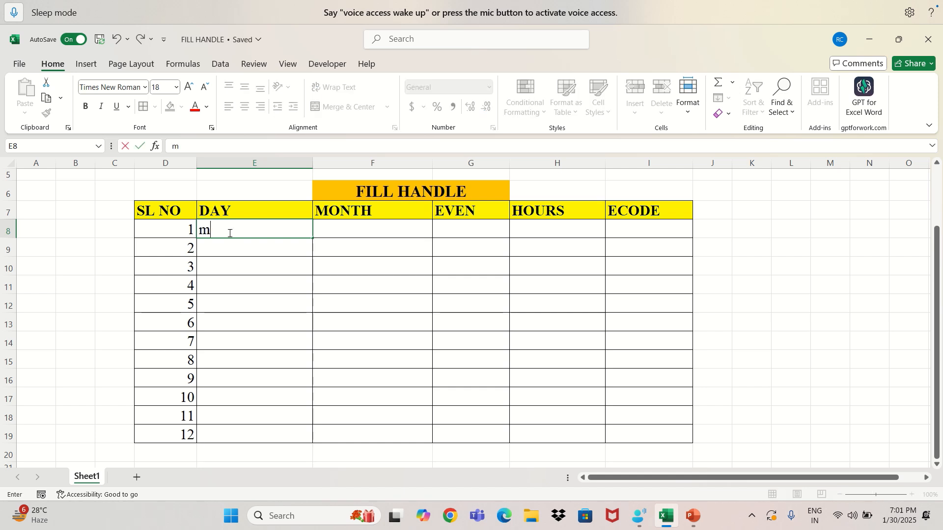
pyautogui.write('onday')
pyautogui.press('Return')
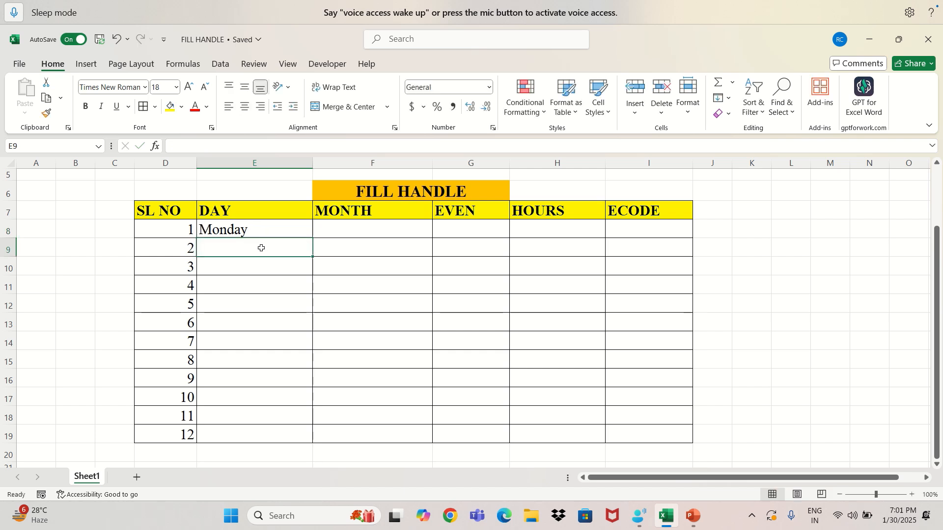
pyautogui.click(263, 232)
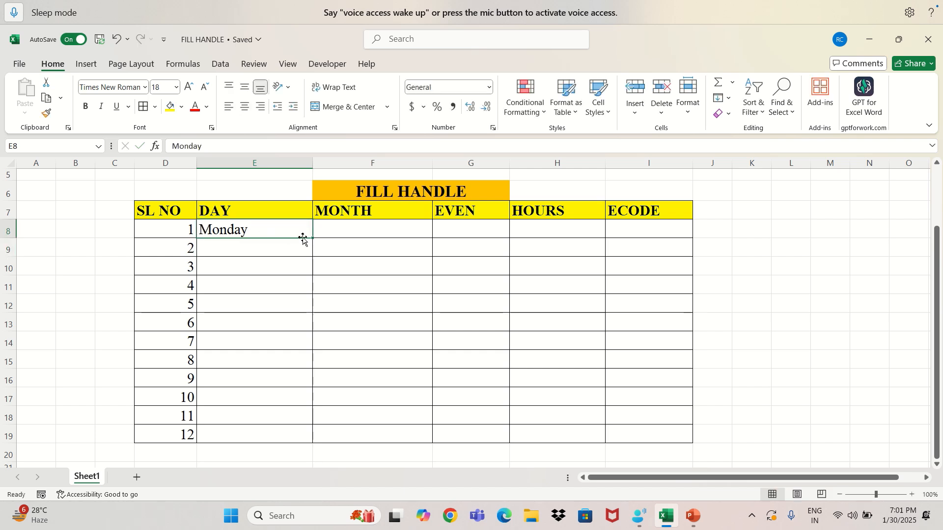
pyautogui.moveTo(310, 238); pyautogui.dragTo(290, 450)
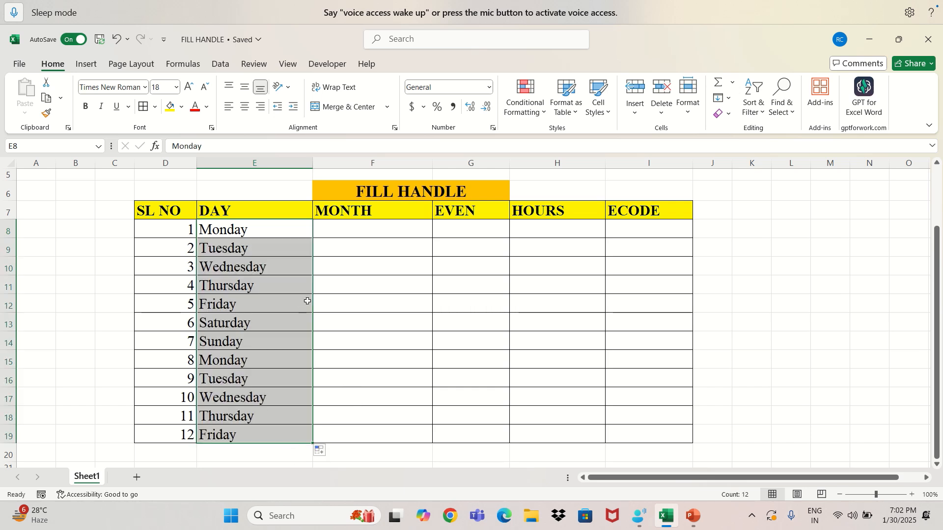
# Step: Enter january in F8 and fill the MONTH column with consecutive months down to F19
pyautogui.click(359, 232)
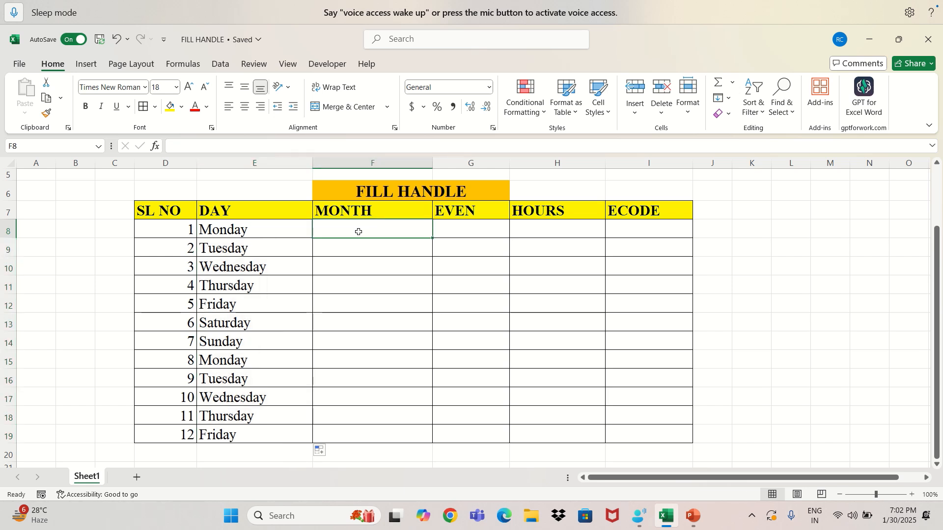
pyautogui.write('ja')
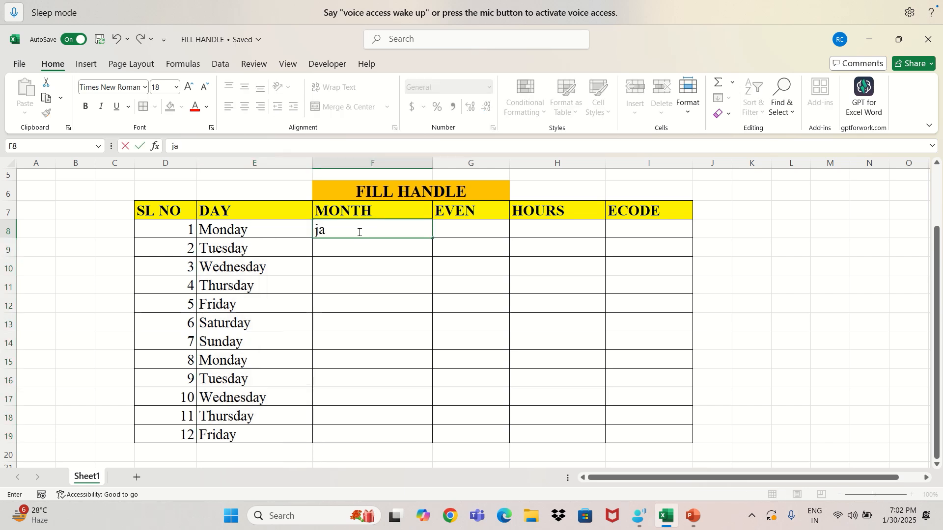
pyautogui.write('nuary')
pyautogui.moveTo(434, 238); pyautogui.dragTo(434, 441)
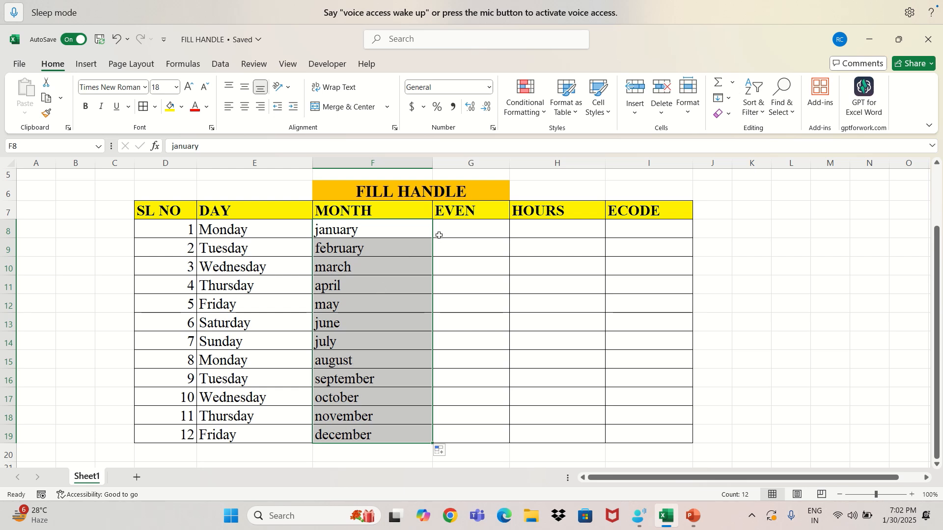
# Step: Enter 1 and 3 in G8:G9 and fill the EVEN column with that number pattern down to G19
pyautogui.click(464, 230)
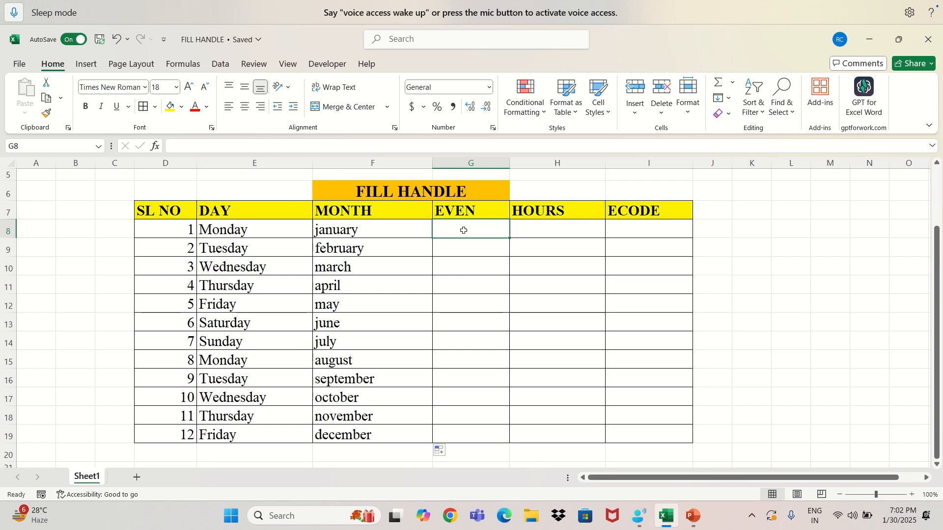
pyautogui.write('1')
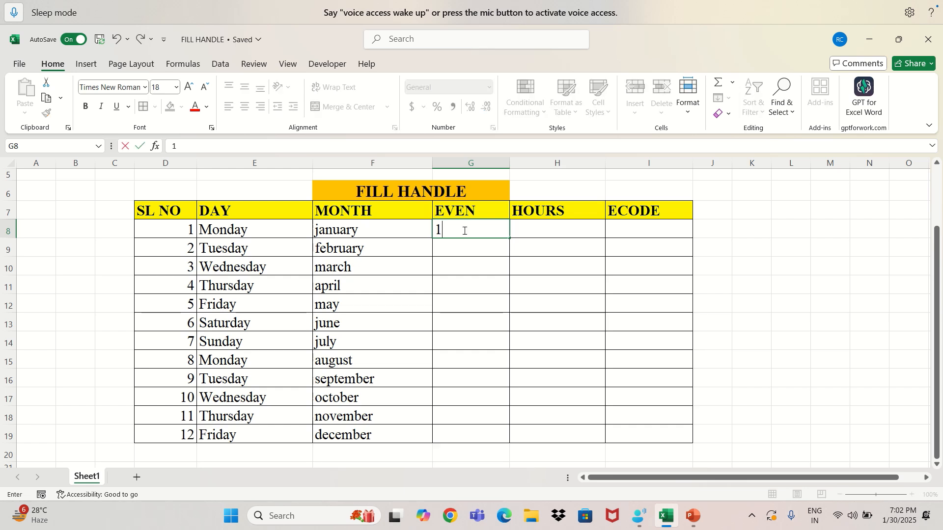
pyautogui.press('Return')
pyautogui.write('3')
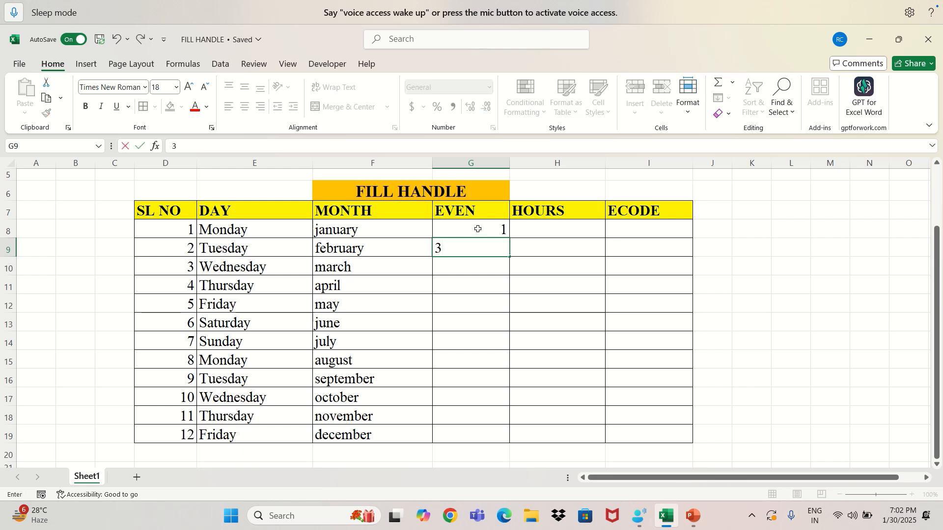
pyautogui.moveTo(478, 229); pyautogui.dragTo(486, 247)
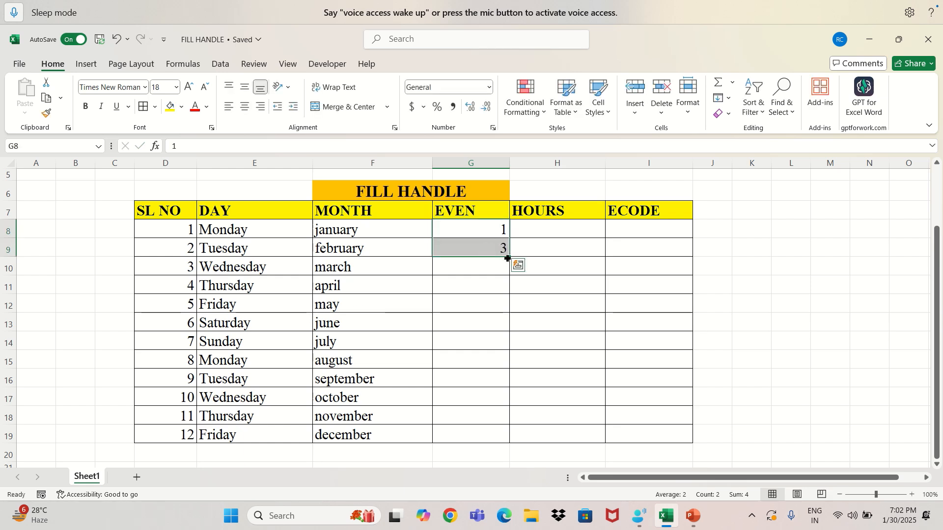
pyautogui.moveTo(507, 259); pyautogui.dragTo(495, 450)
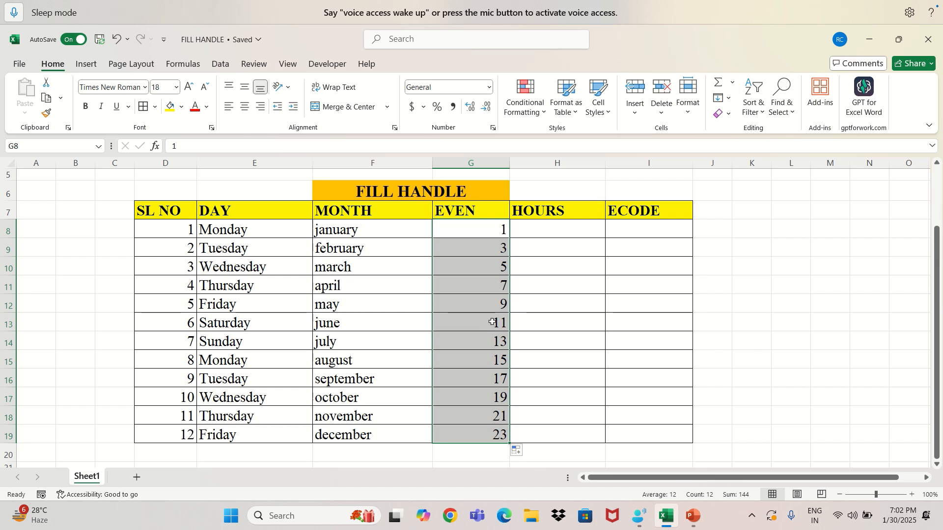
# Step: Replace the EVEN values in G8:G19 with an even-number series filled from 2 and 4 in G8:G9
pyautogui.click(485, 229)
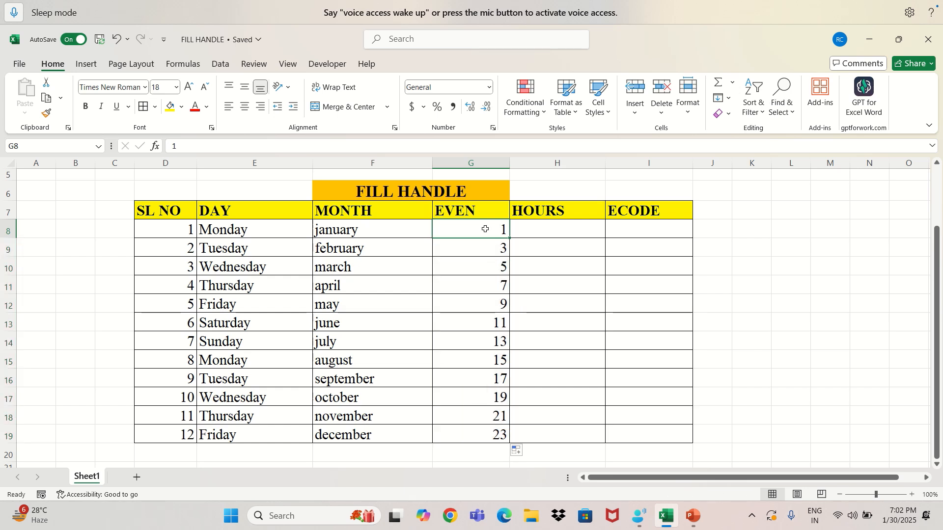
pyautogui.moveTo(485, 229); pyautogui.dragTo(498, 433)
pyautogui.press('Delete')
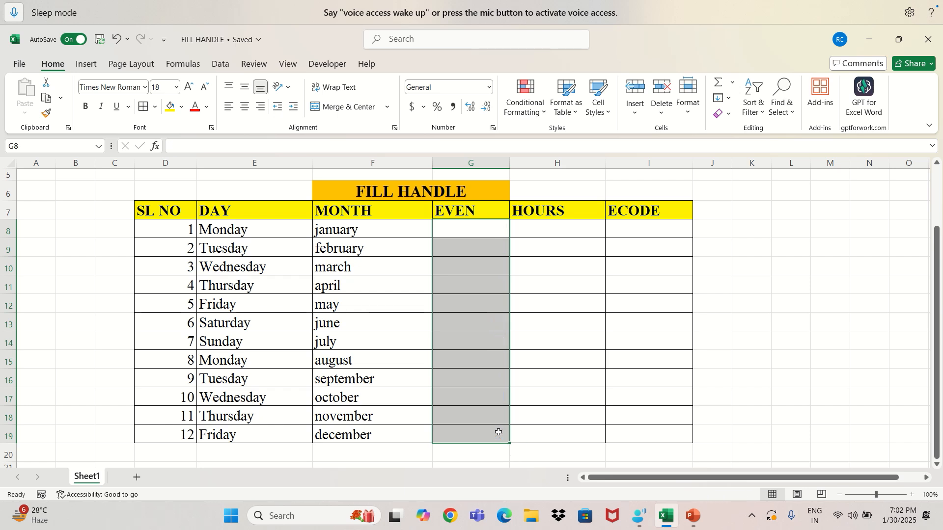
pyautogui.click(463, 235)
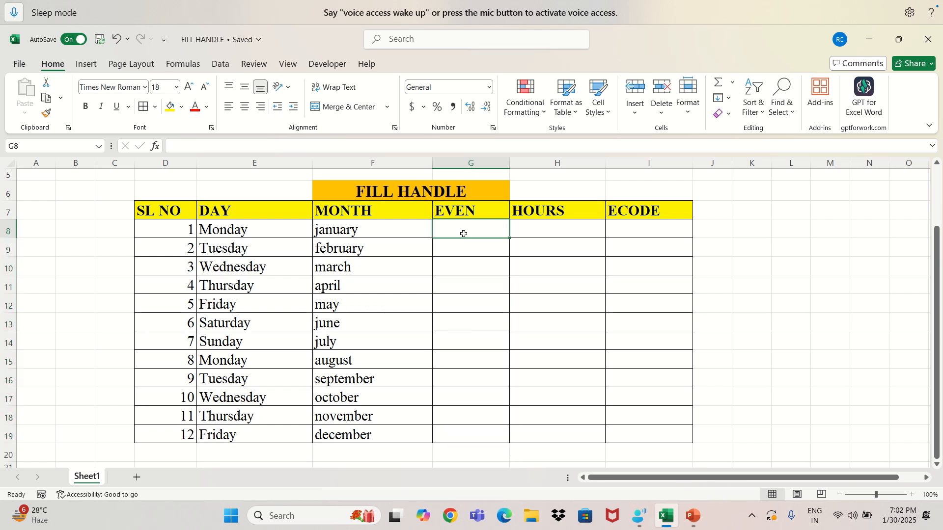
pyautogui.write('2')
pyautogui.press('Return')
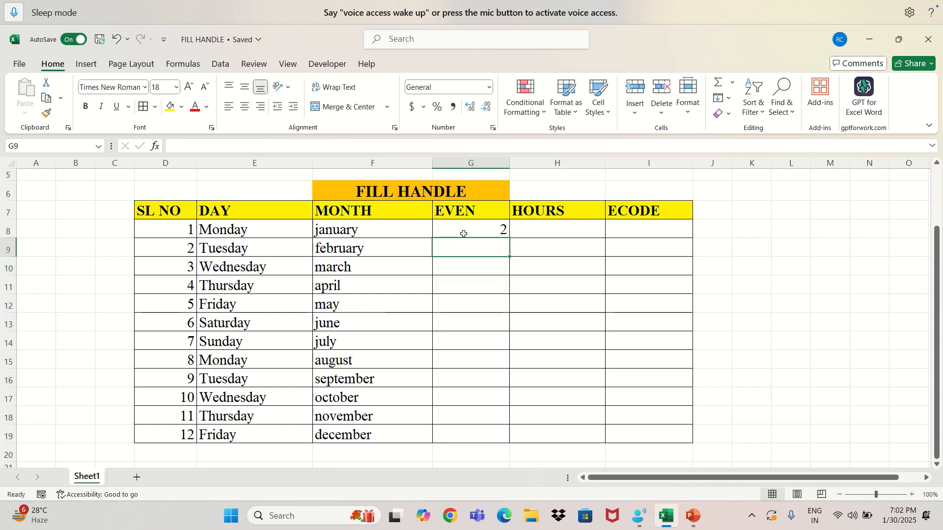
pyautogui.write('4')
pyautogui.click(464, 234)
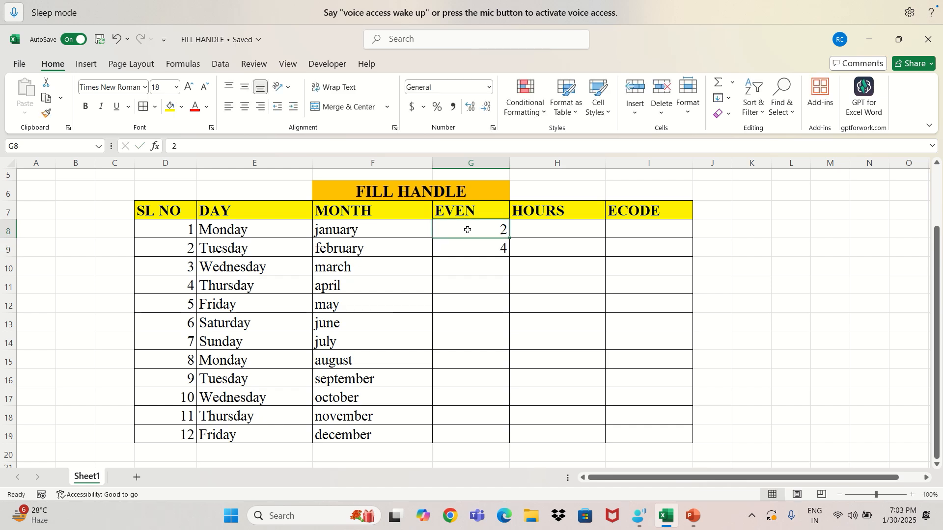
pyautogui.moveTo(473, 230); pyautogui.dragTo(481, 267)
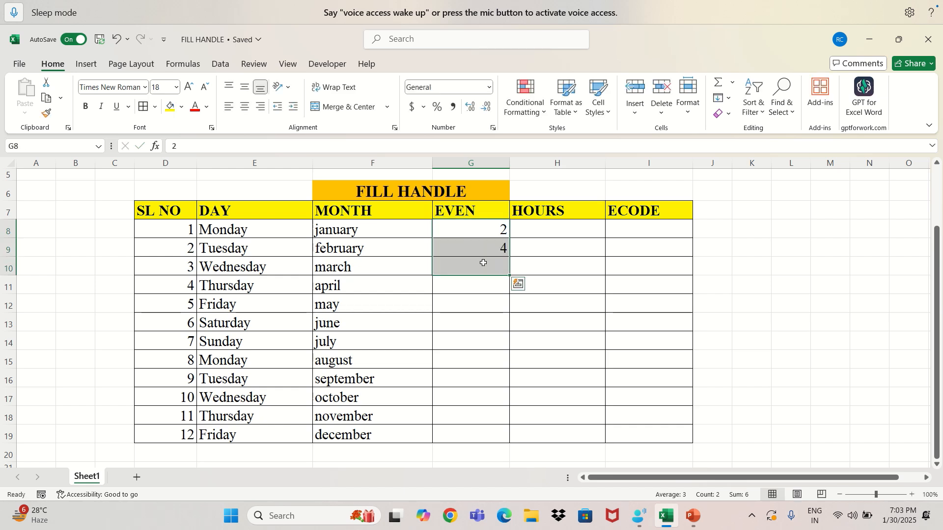
pyautogui.moveTo(490, 228); pyautogui.dragTo(510, 446)
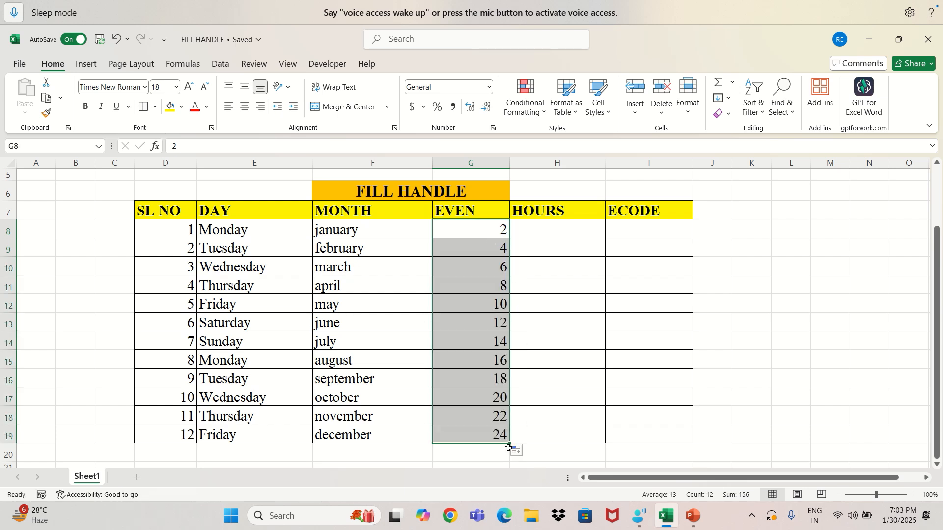
# Step: Enter 8 in H8 and copy it down the HOURS column to H19
pyautogui.click(548, 230)
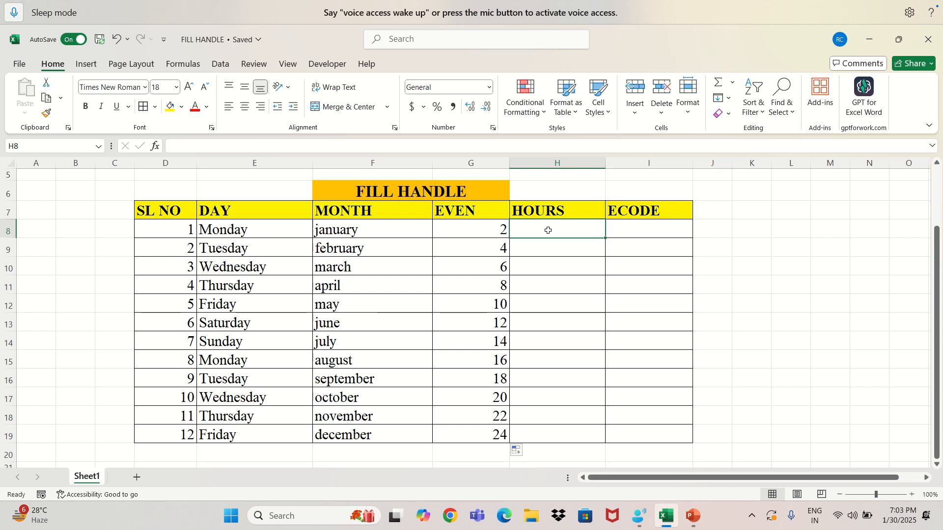
pyautogui.write('8')
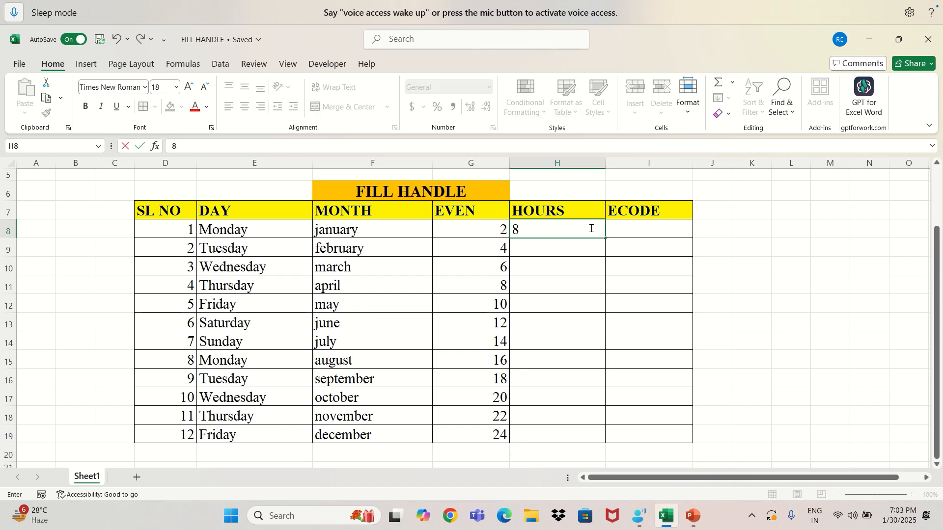
pyautogui.moveTo(565, 252); pyautogui.dragTo(576, 233)
pyautogui.click(577, 232)
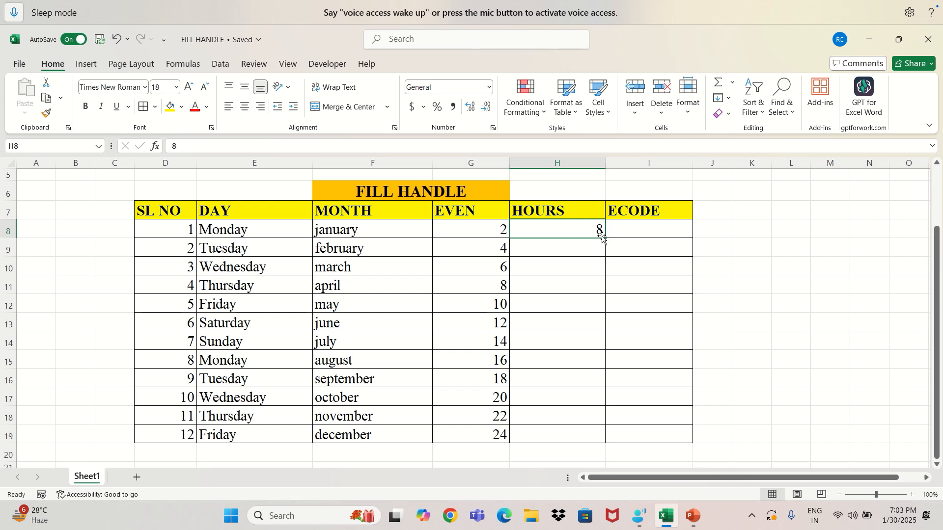
pyautogui.moveTo(607, 238); pyautogui.dragTo(608, 445)
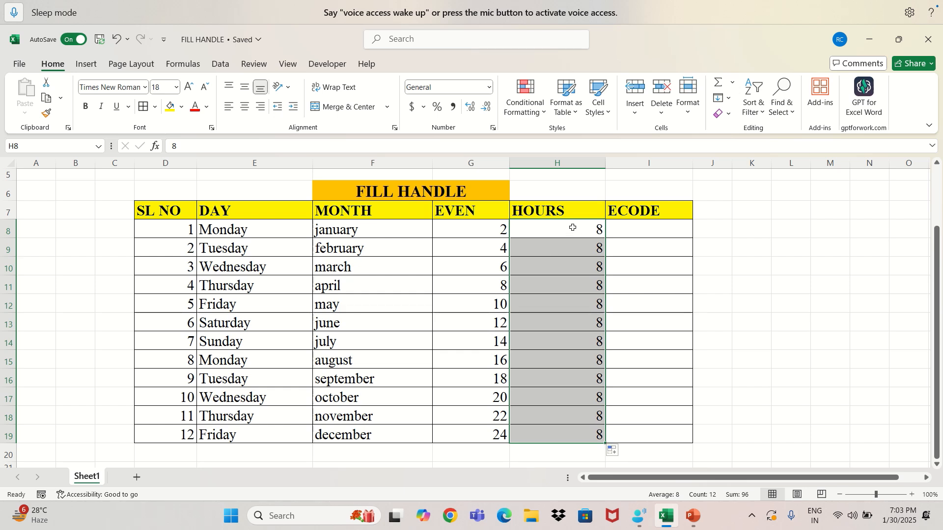
# Step: Clear the HOURS values in H8:H19
pyautogui.moveTo(570, 231); pyautogui.dragTo(582, 434)
pyautogui.press('Delete')
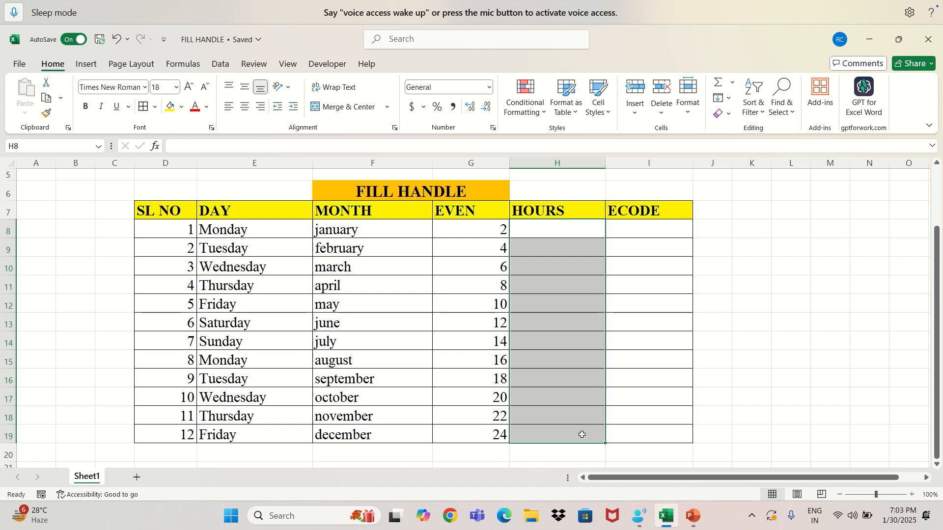
# Step: Enter 8 and 16 in H8:H9 and fill the HOURS column with that number pattern down to H19
pyautogui.click(564, 233)
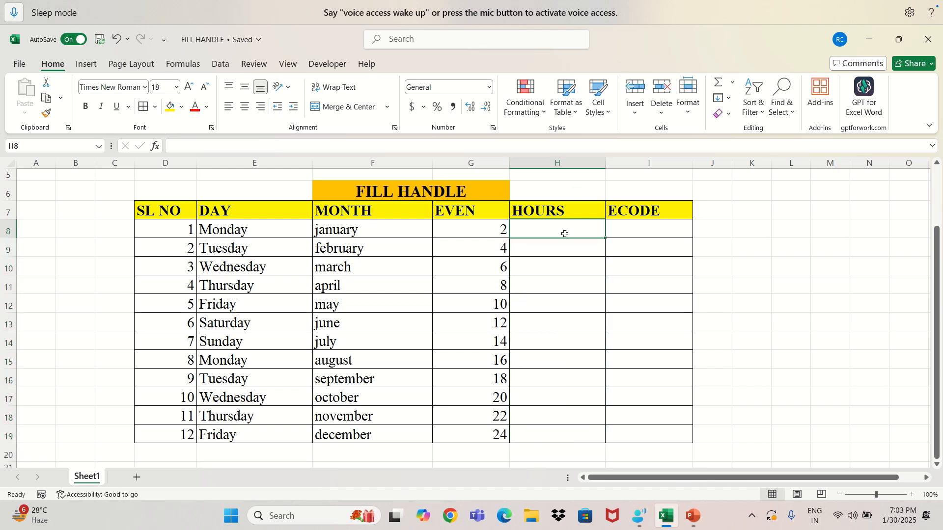
pyautogui.write('8')
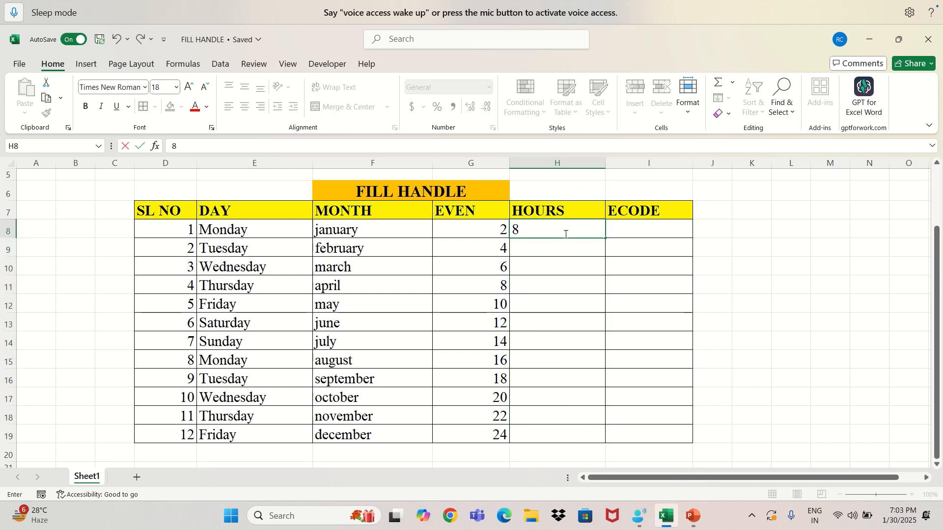
pyautogui.press('Return')
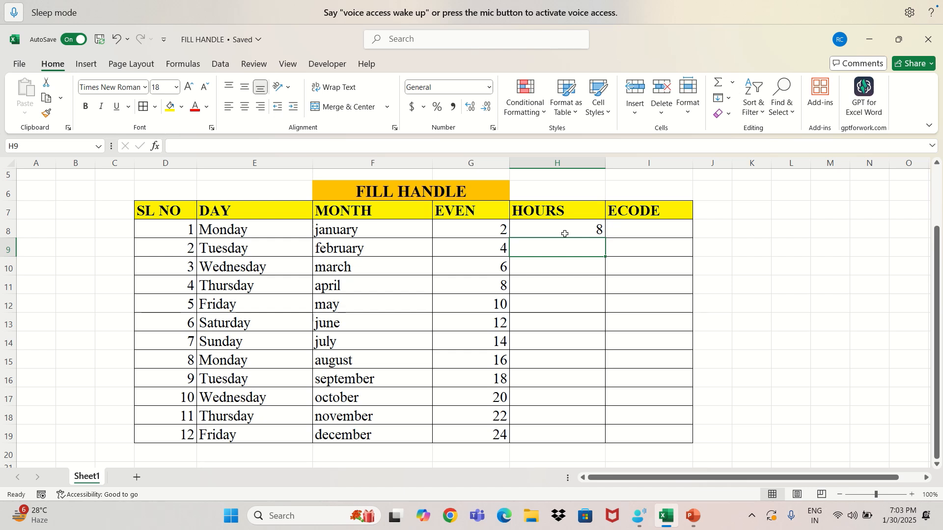
pyautogui.write('16')
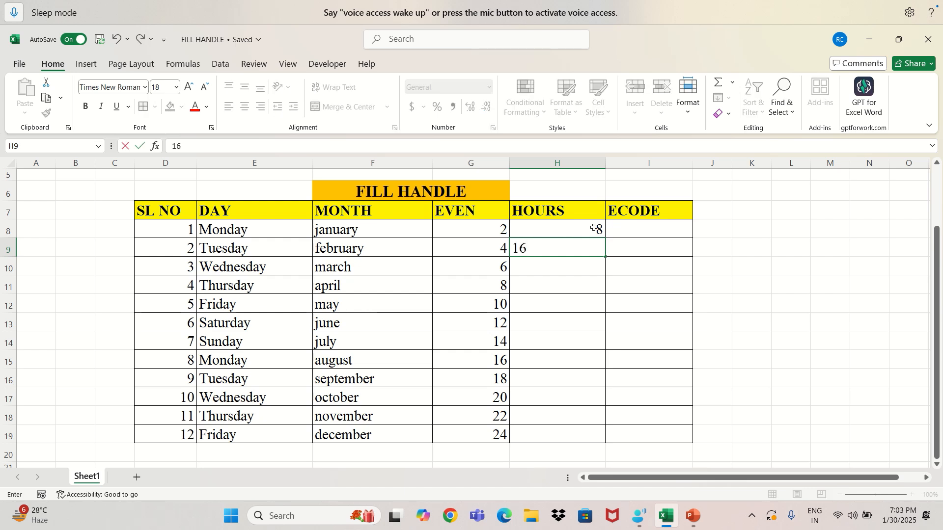
pyautogui.click(593, 228)
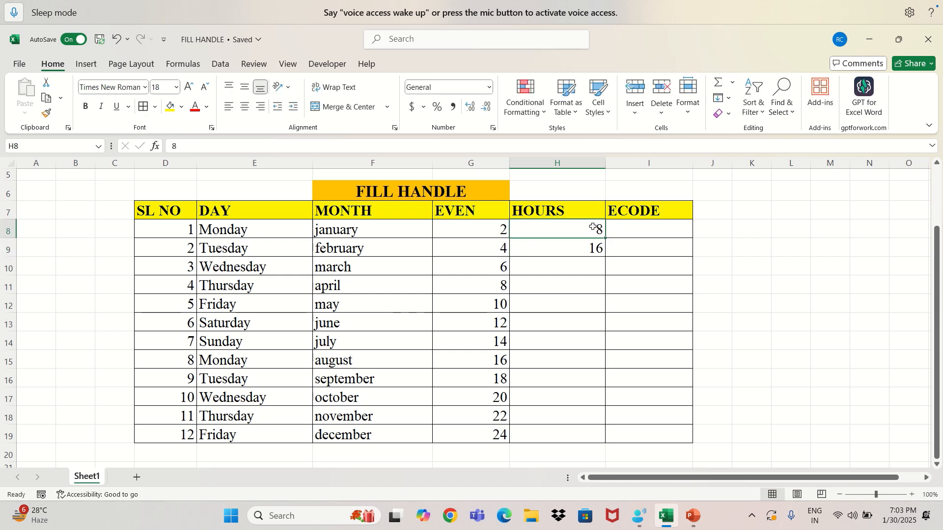
pyautogui.moveTo(594, 228); pyautogui.dragTo(604, 449)
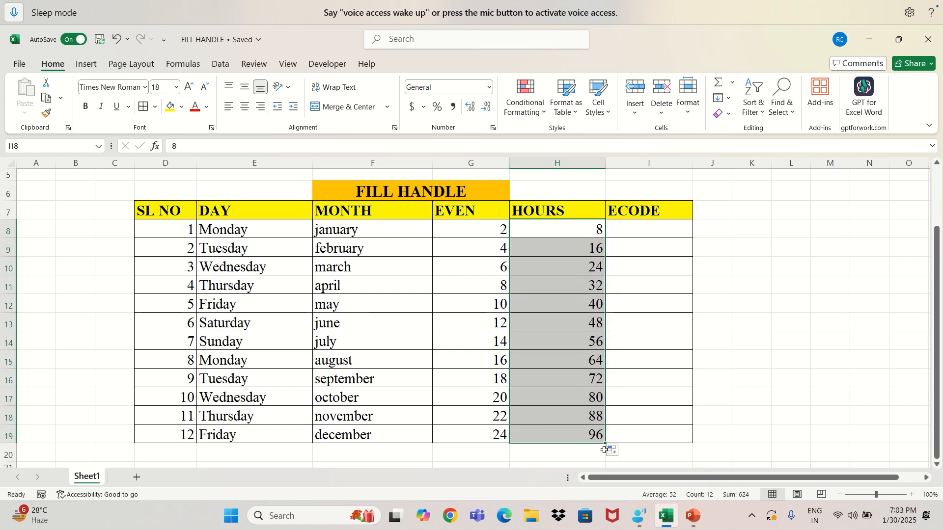
# Step: Enter E101 with a capital E in I8 and fill the ECODE column as a series down to I19
pyautogui.click(627, 230)
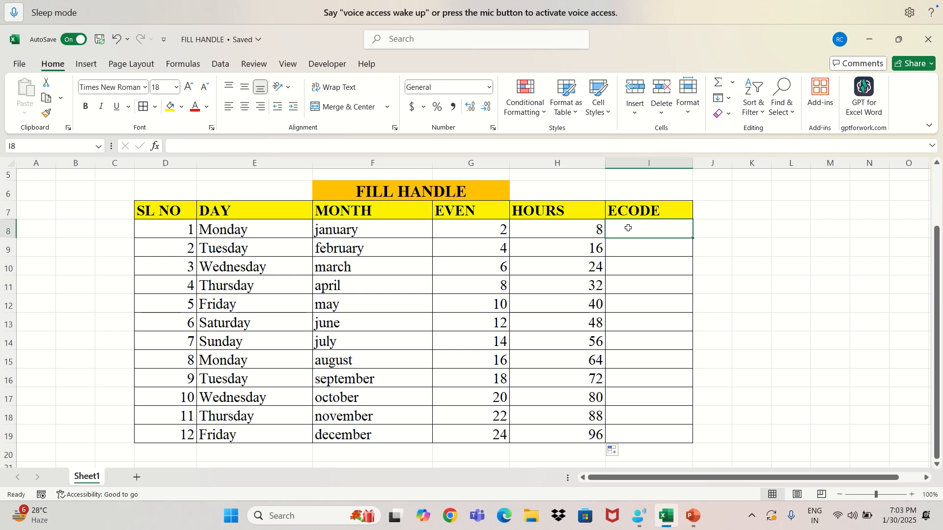
pyautogui.write('e')
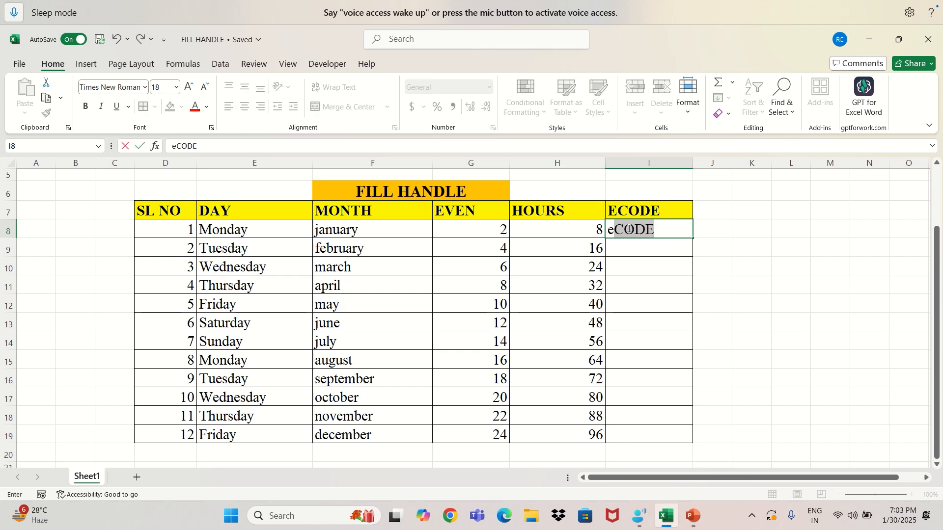
pyautogui.write('101')
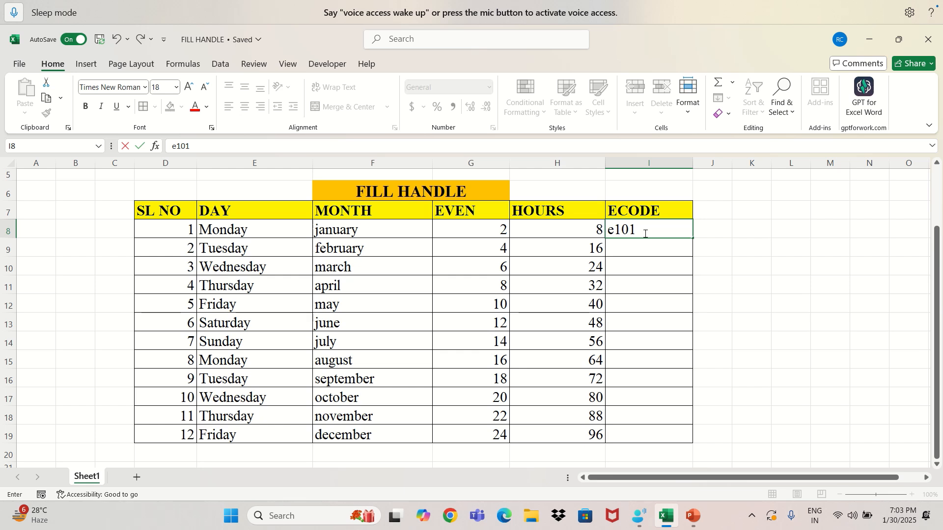
pyautogui.click(615, 230)
pyautogui.press('BackSpace')
pyautogui.write('E')
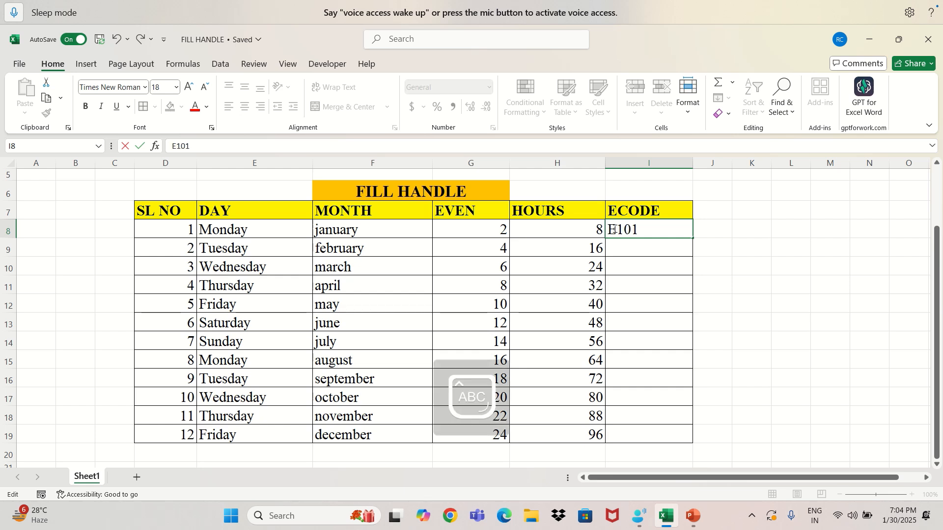
pyautogui.click(651, 244)
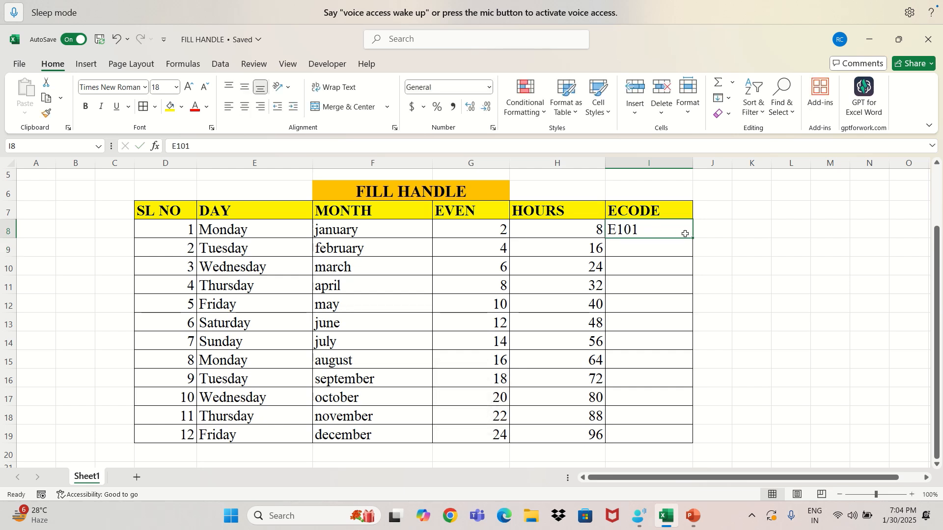
pyautogui.moveTo(692, 240); pyautogui.dragTo(680, 439)
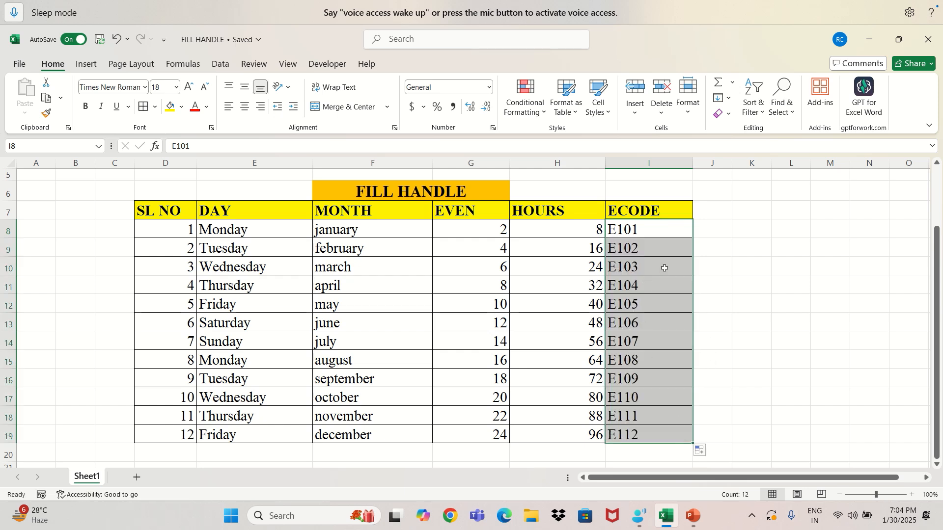
pyautogui.click(709, 301)
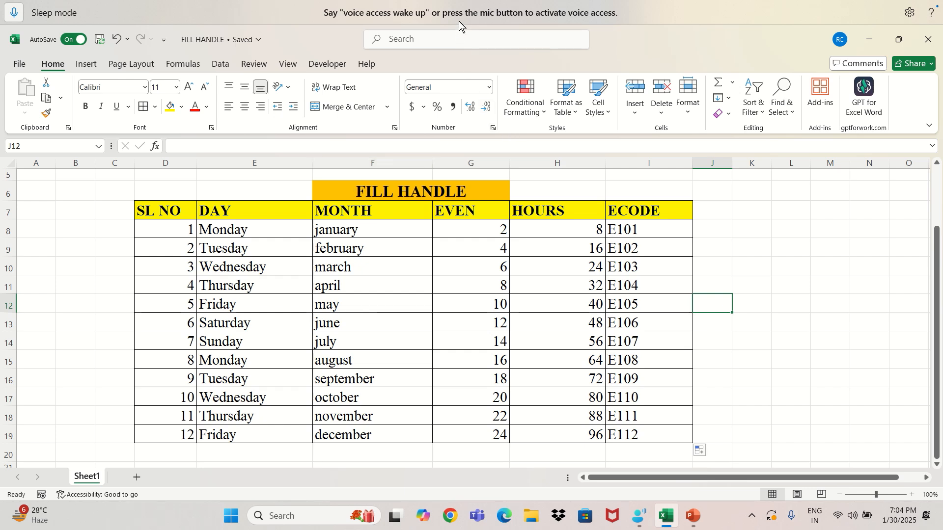
pyautogui.moveTo(453, 6)
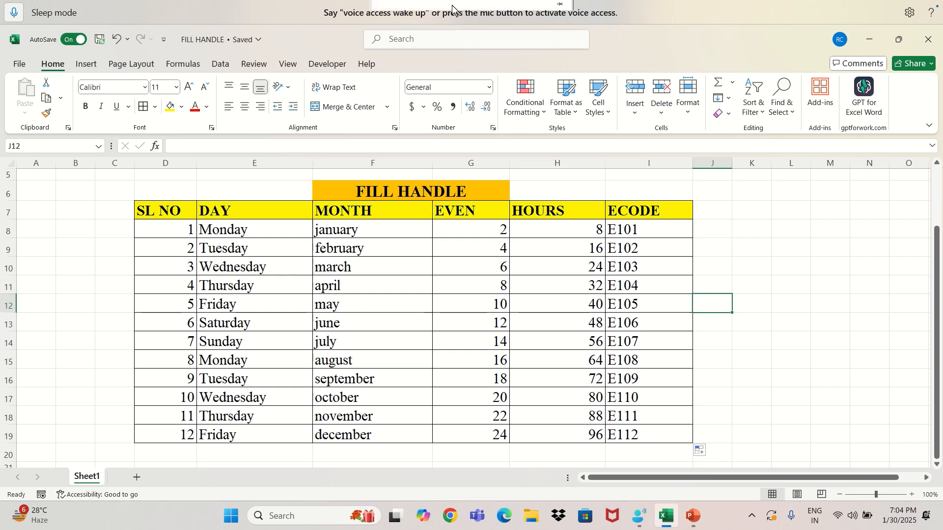